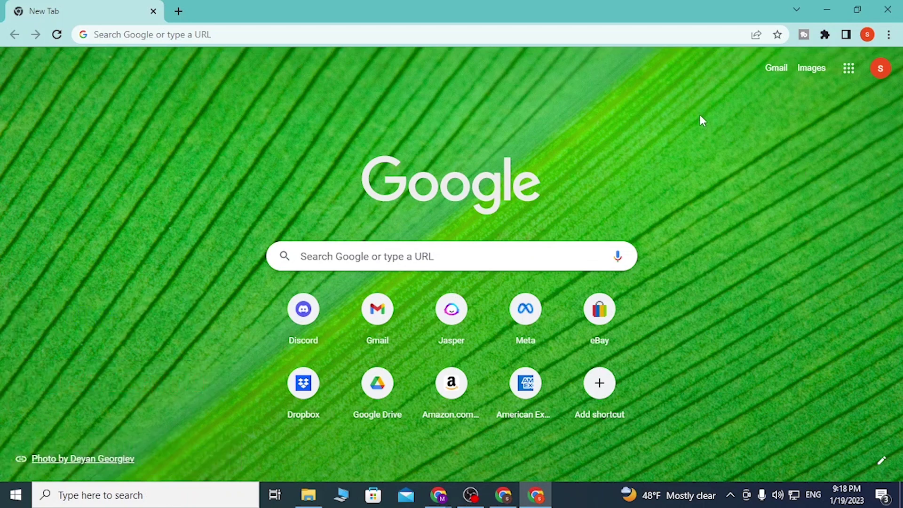
Step: Load jasper.ai directly, then run a Google search for 'jasper ai' in a new tab
click(545, 33)
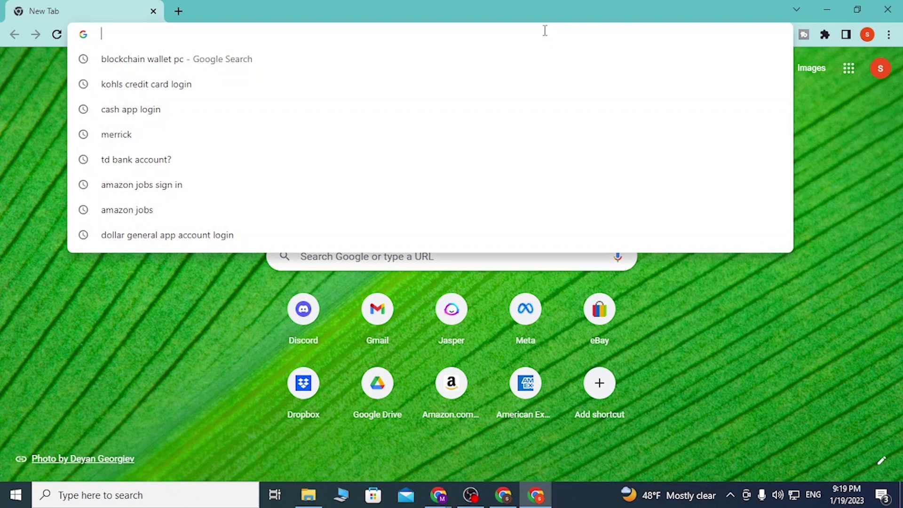
text(jasper.a)
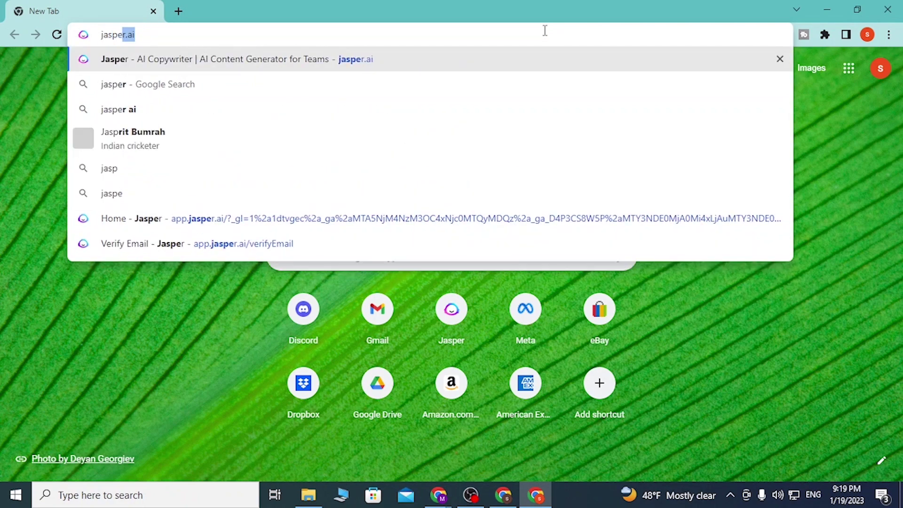
text(i)
key(Return)
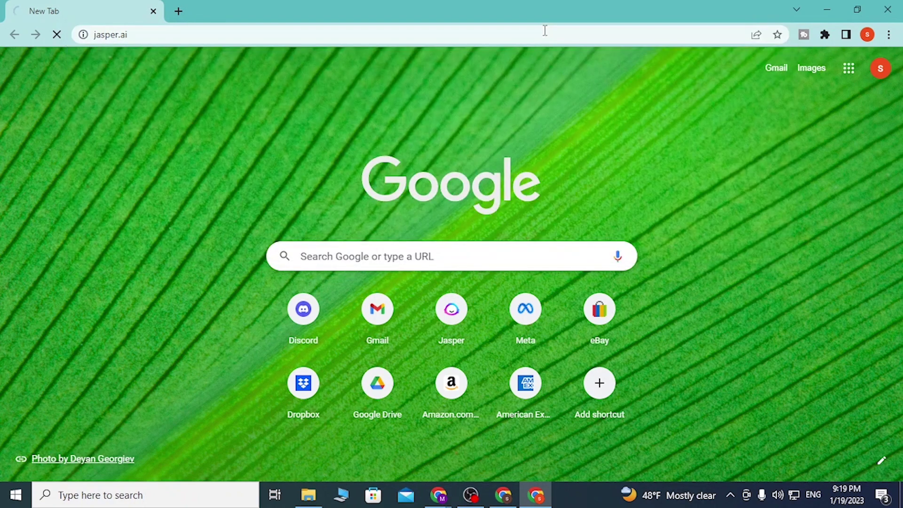
key(ctrl+t)
text(jasp)
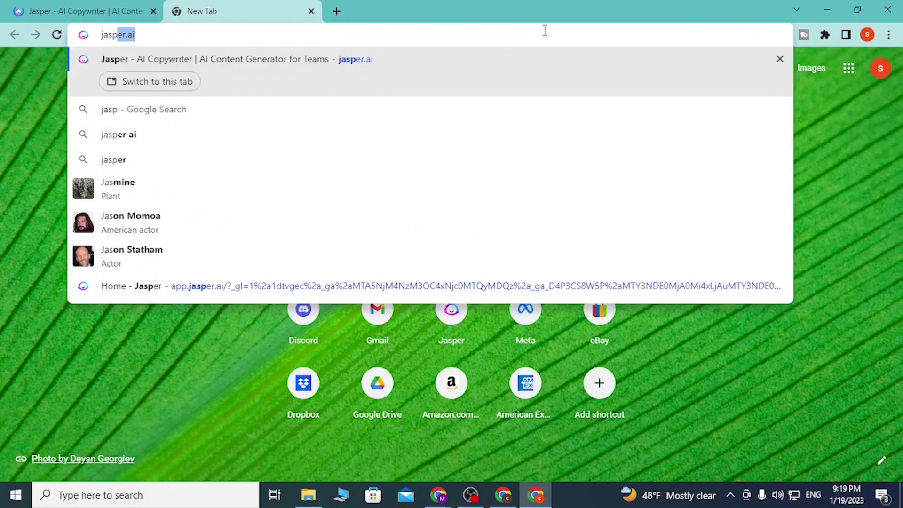
text(er ai)
key(Return)
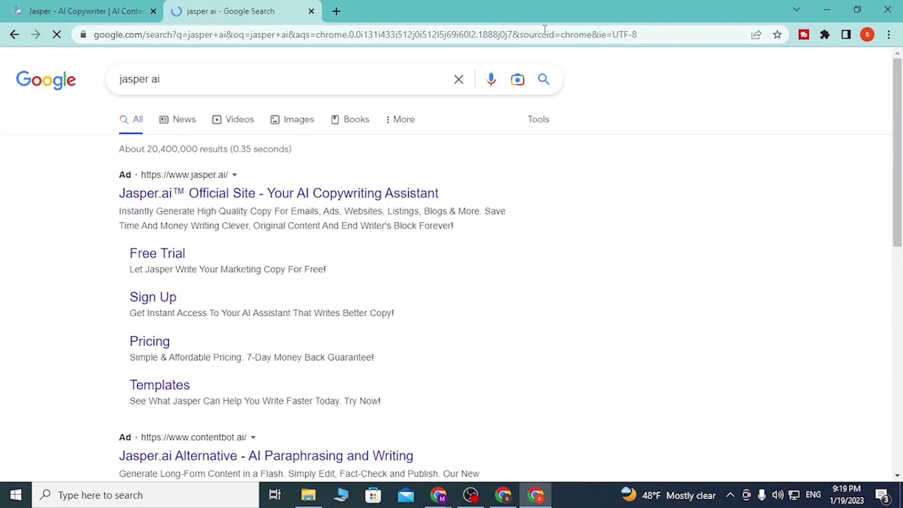
scroll(286, 362, down, 3)
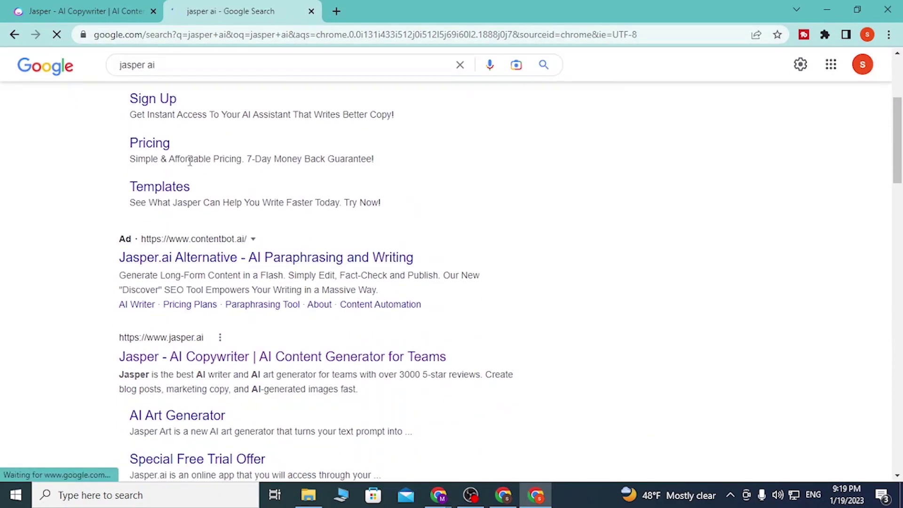
scroll(354, 273, up, 3)
scroll(433, 189, down, 2)
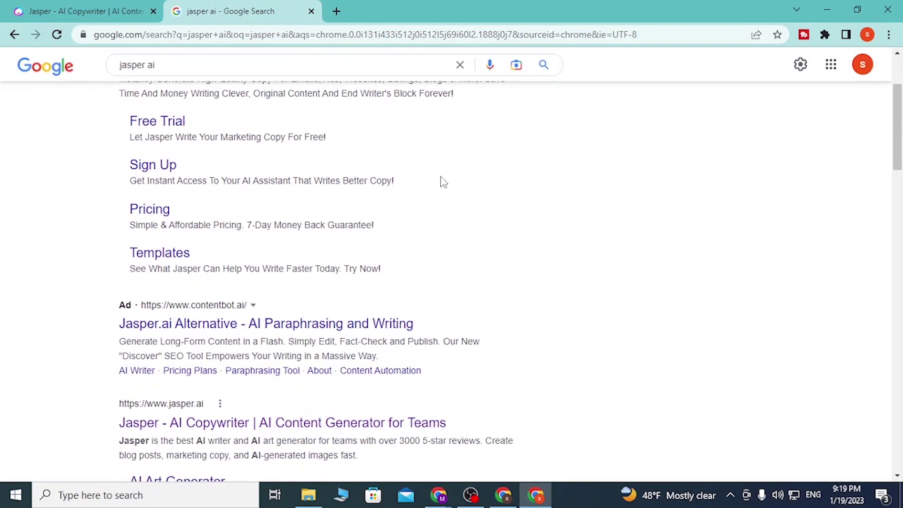
scroll(466, 165, down, 2)
scroll(467, 164, down, 1)
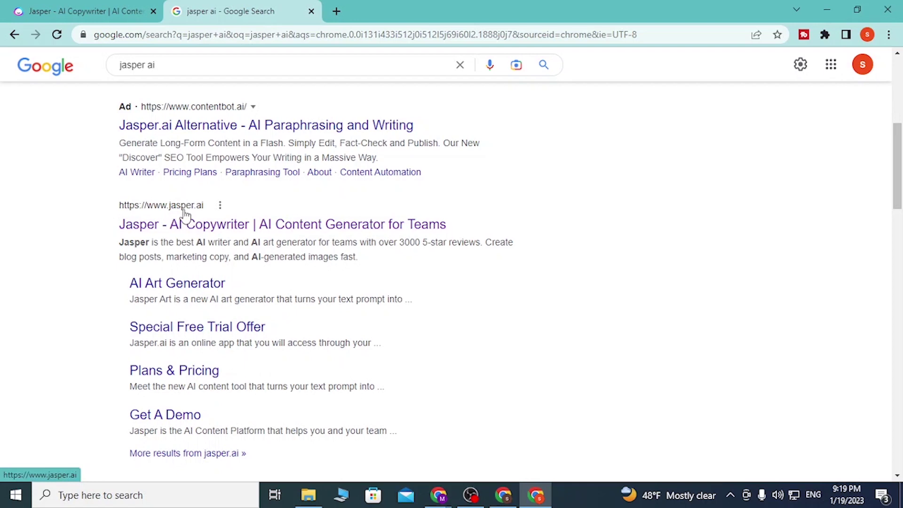
Step: Open Jasper's official site from the results and close the duplicate Jasper tab
click(232, 230)
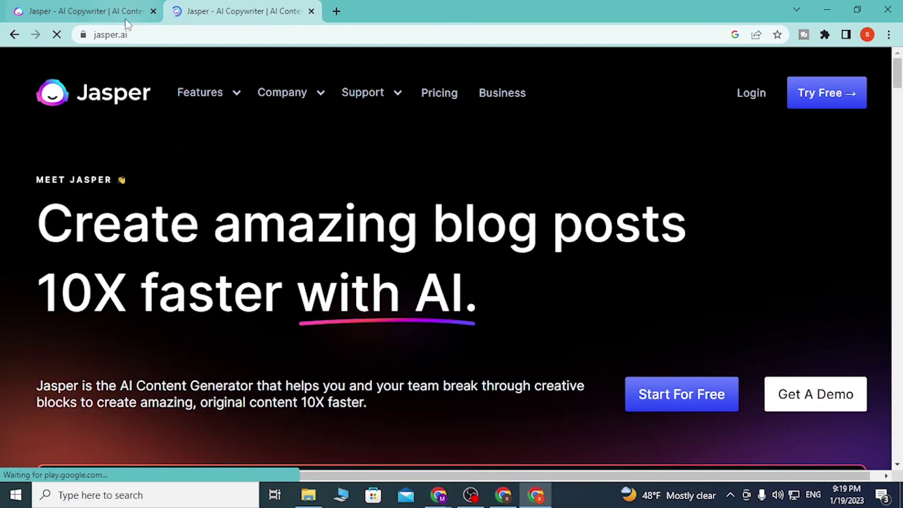
click(106, 10)
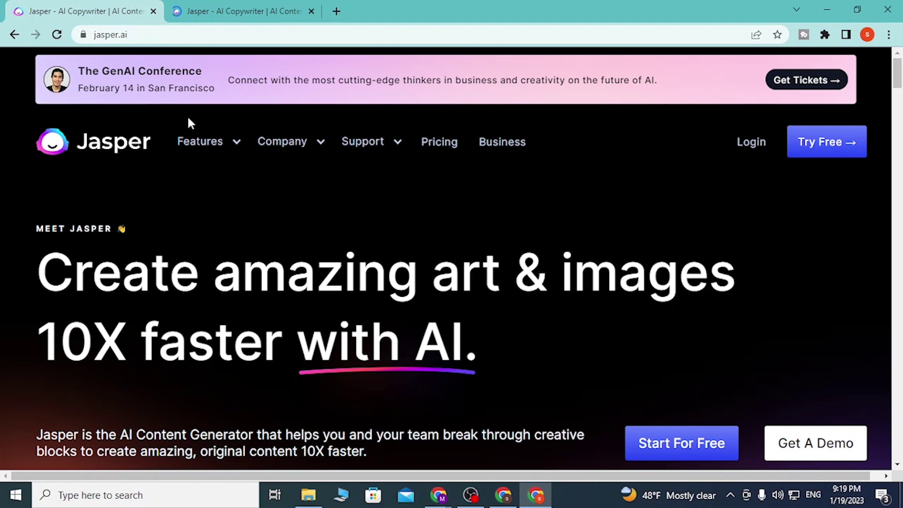
click(117, 35)
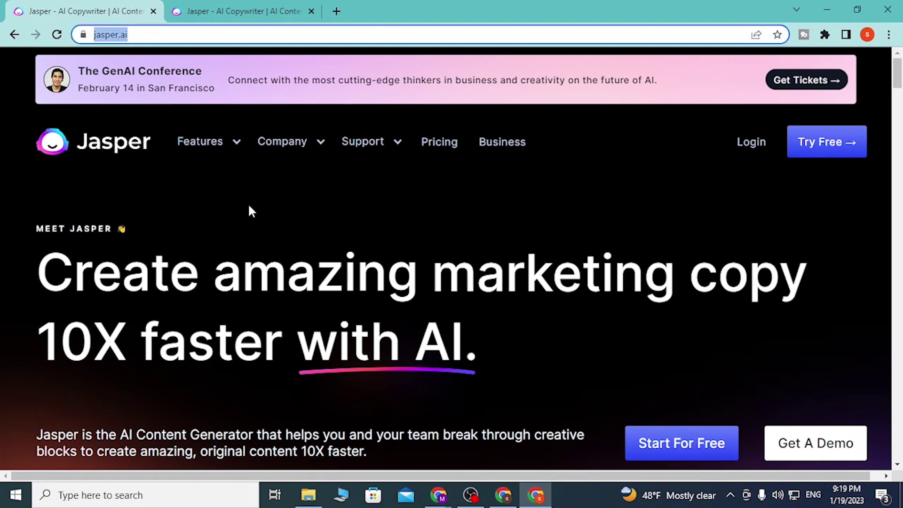
click(243, 11)
click(84, 10)
click(243, 10)
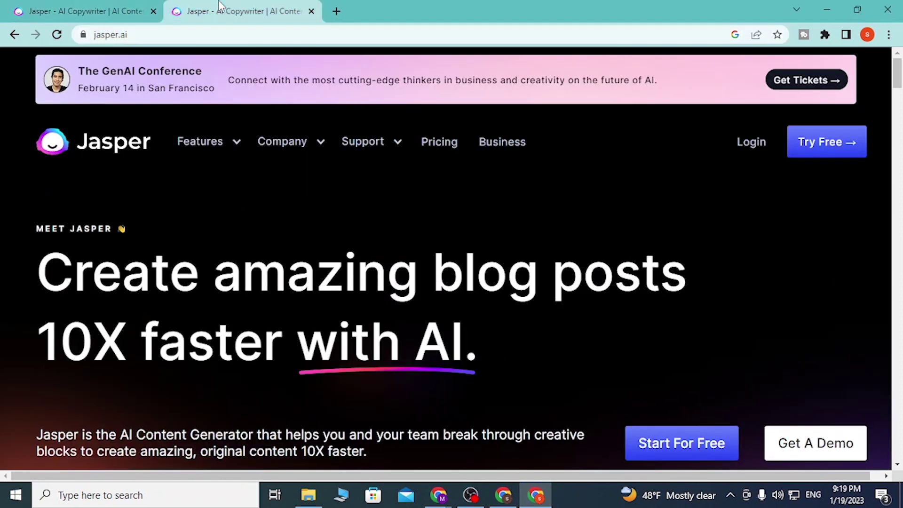
click(311, 12)
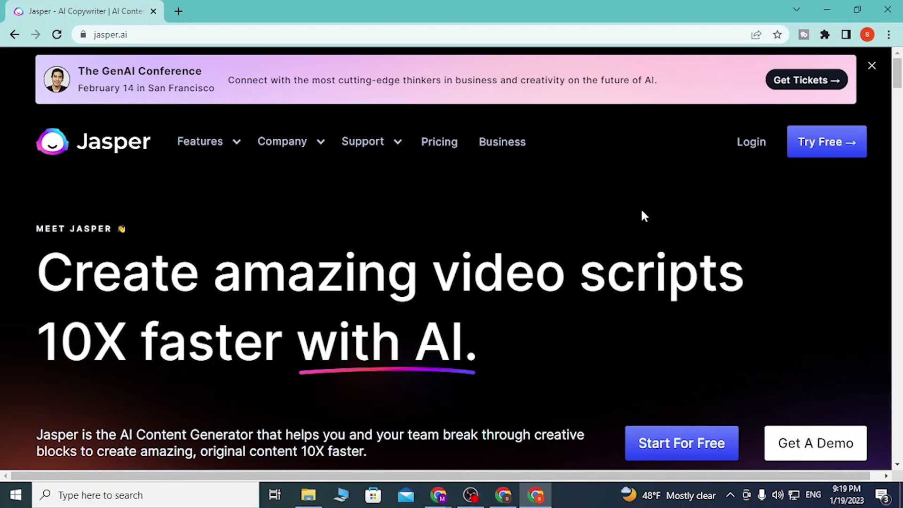
Step: Go to the Jasper sign-in page and start a Continue with Google attempt
click(751, 142)
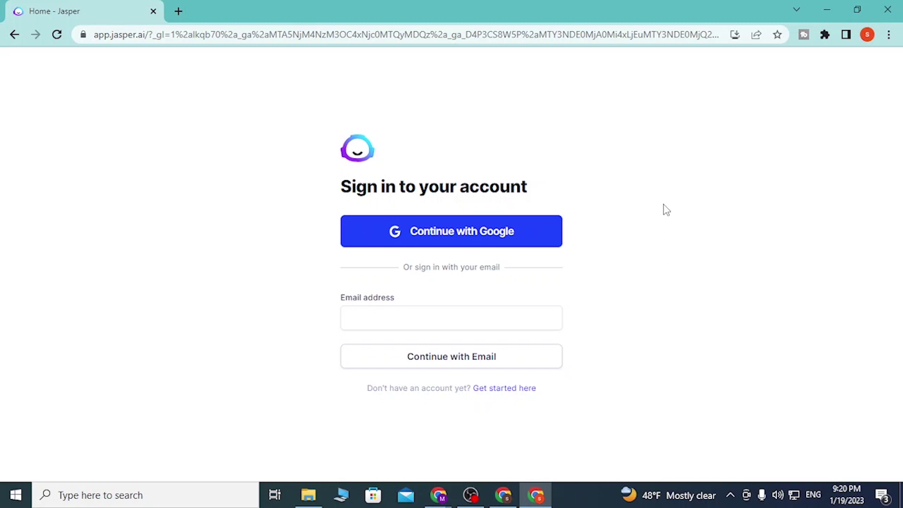
click(452, 237)
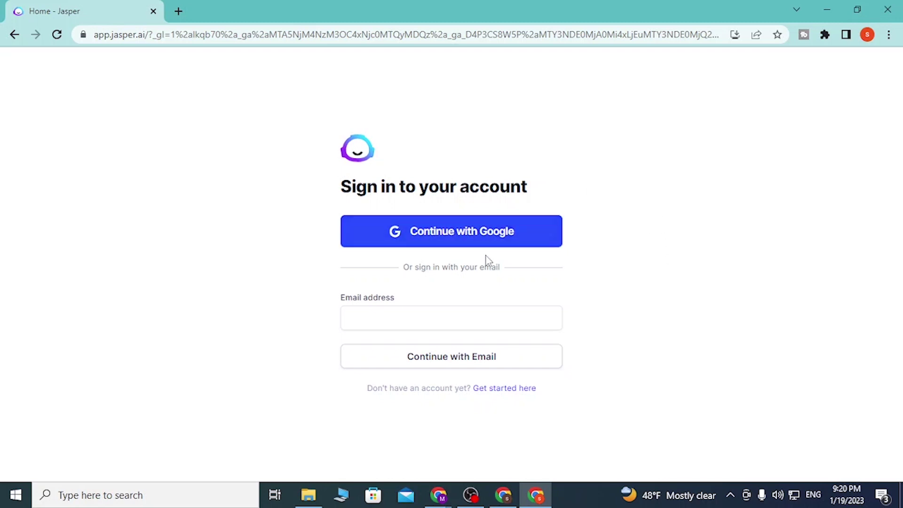
click(447, 240)
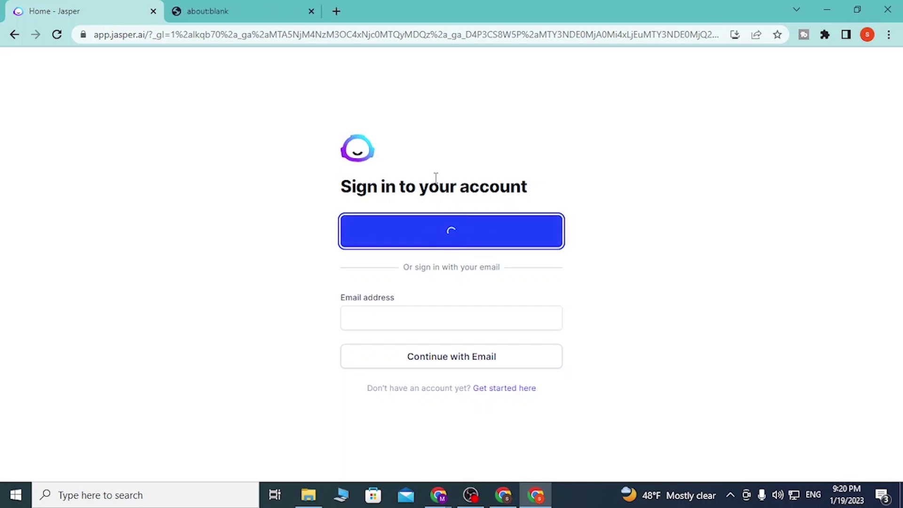
click(260, 11)
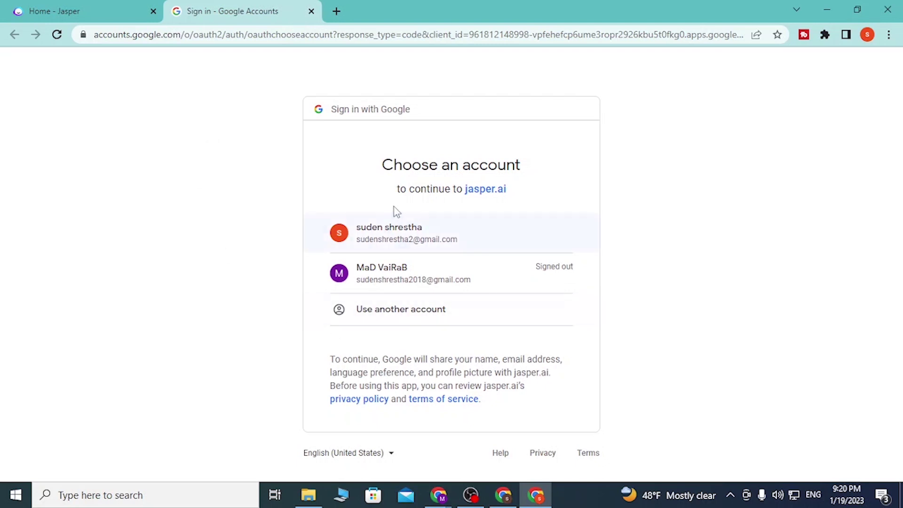
Step: Abandon Google sign-in by closing the account chooser tab and dismissing the error toast
click(92, 10)
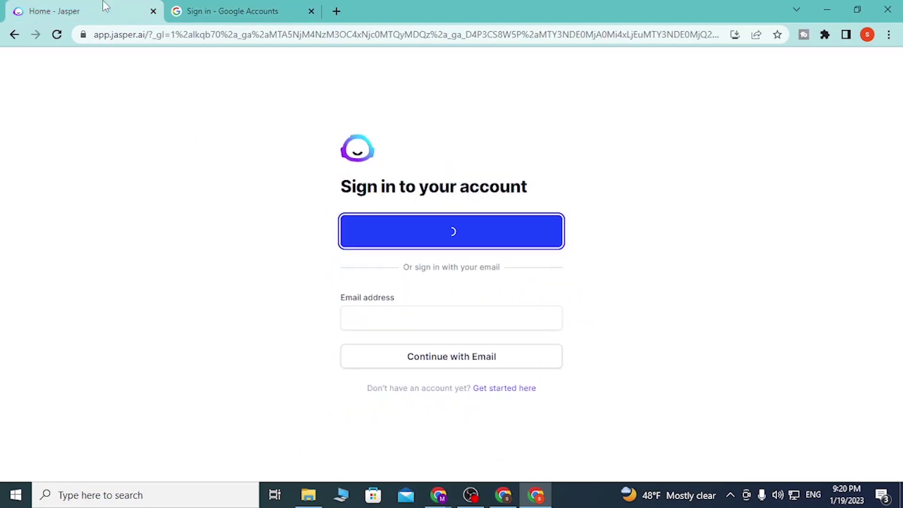
click(312, 13)
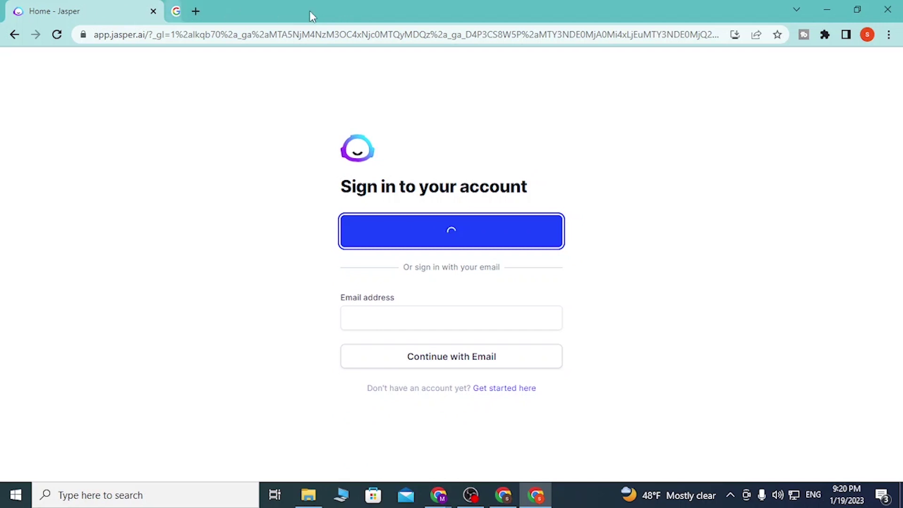
click(223, 242)
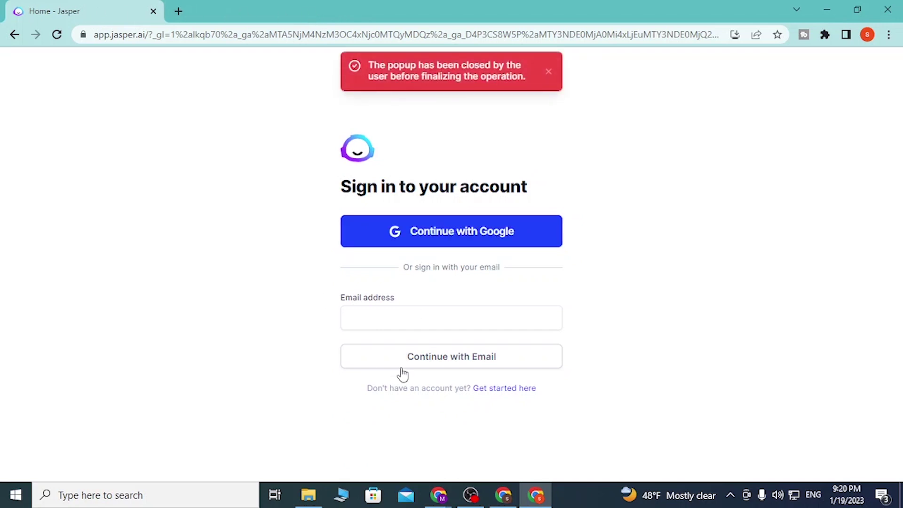
click(548, 71)
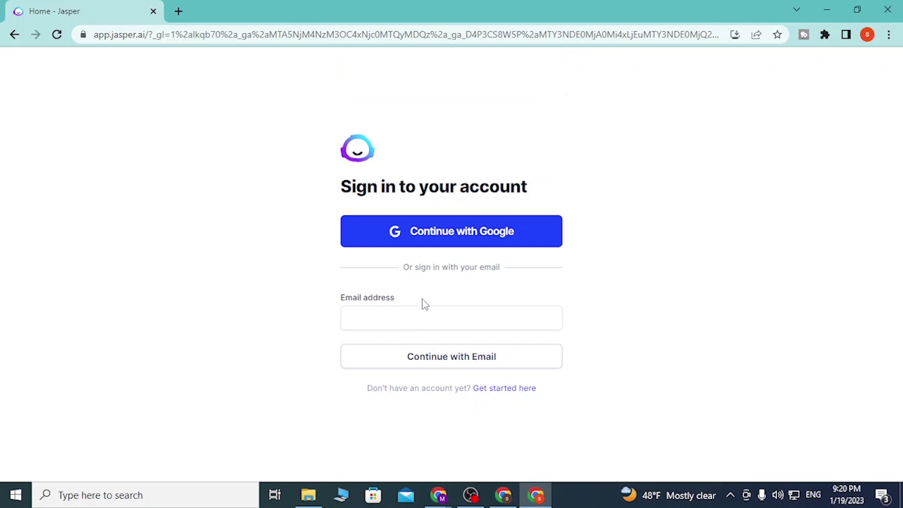
Step: Sign in with the saved email address and continue to the Verify your email code page
click(393, 318)
click(467, 351)
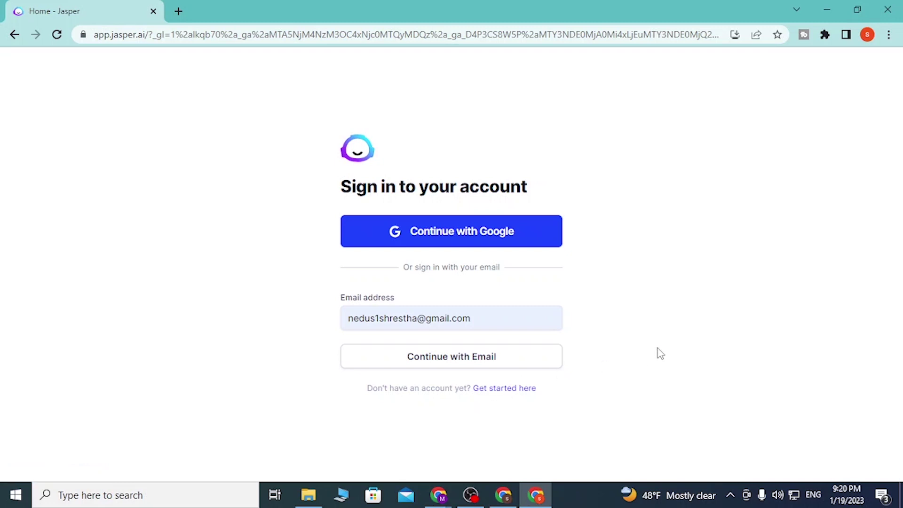
click(453, 360)
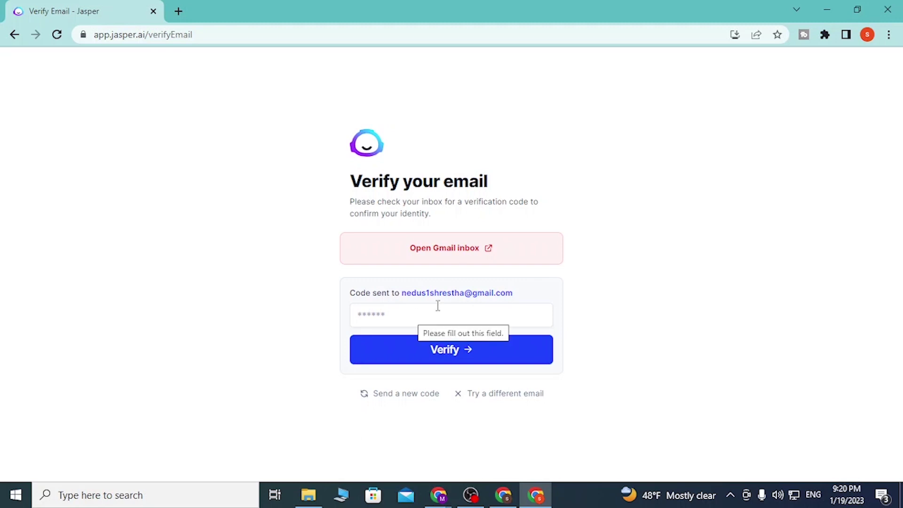
drag(540, 302, 406, 302)
click(683, 284)
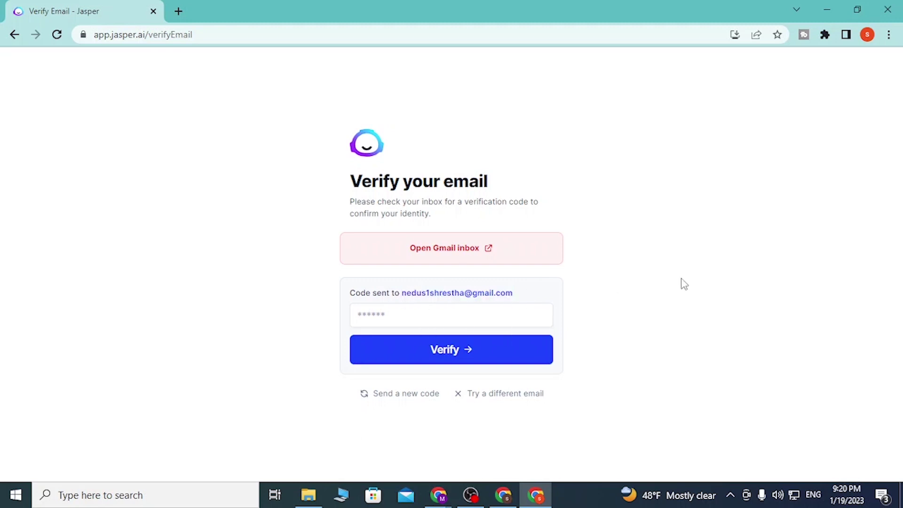
click(466, 311)
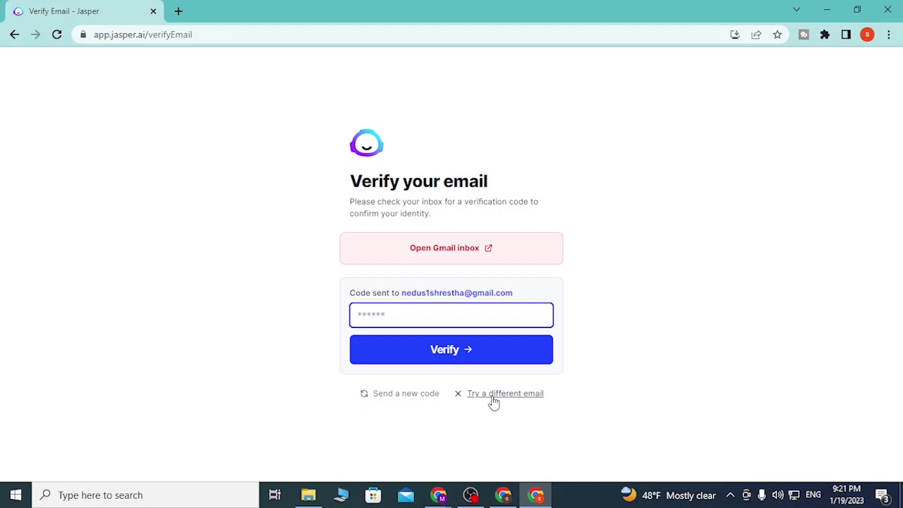
drag(550, 292, 319, 297)
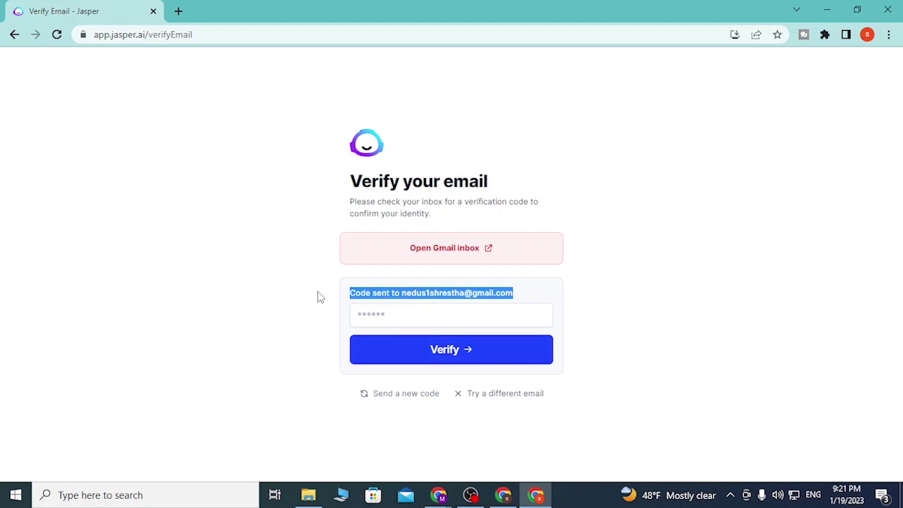
click(429, 322)
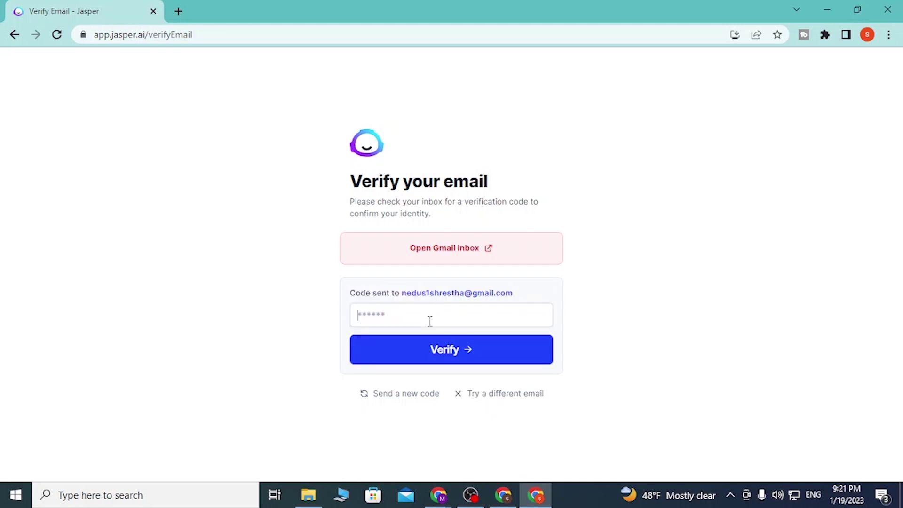